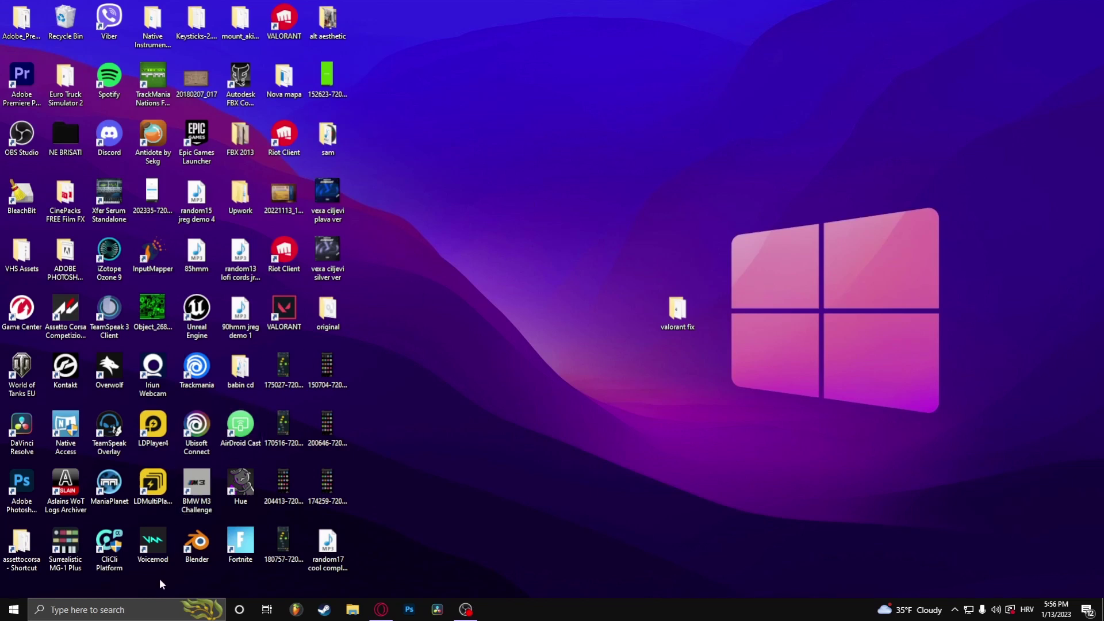
Search 'upda' and open Check for updates, showing the cumulative update pending restart.
click(151, 610)
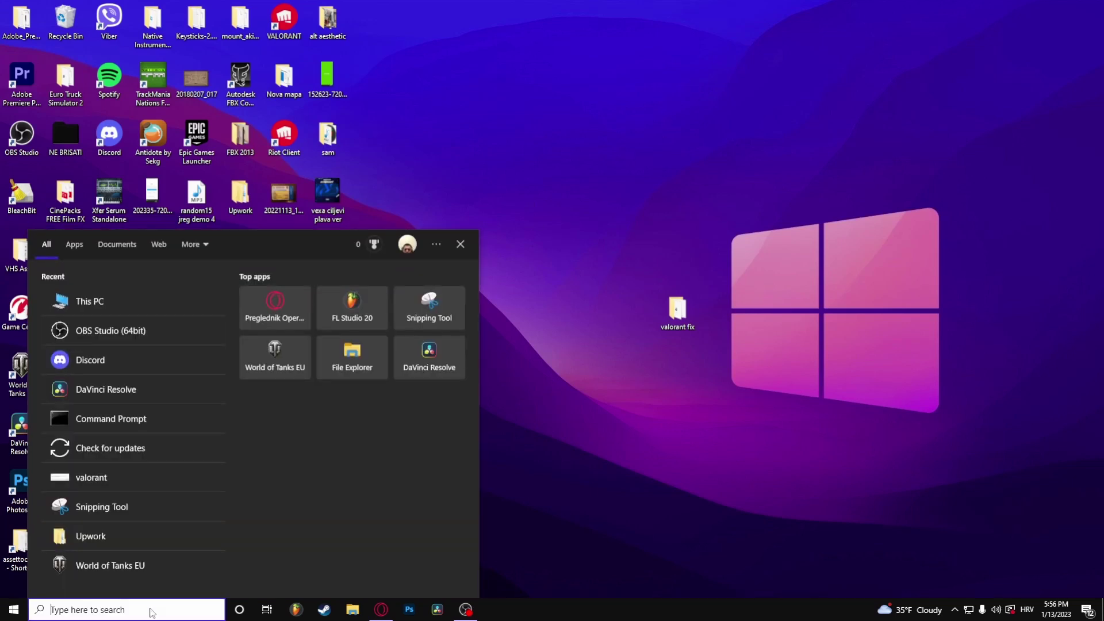
text(upda)
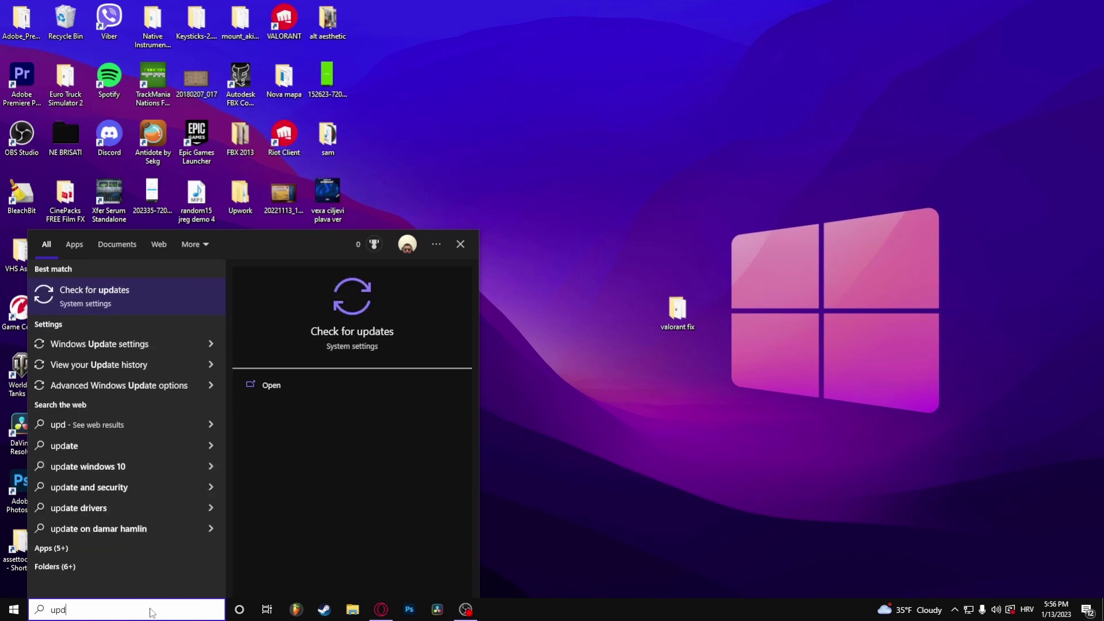
click(95, 296)
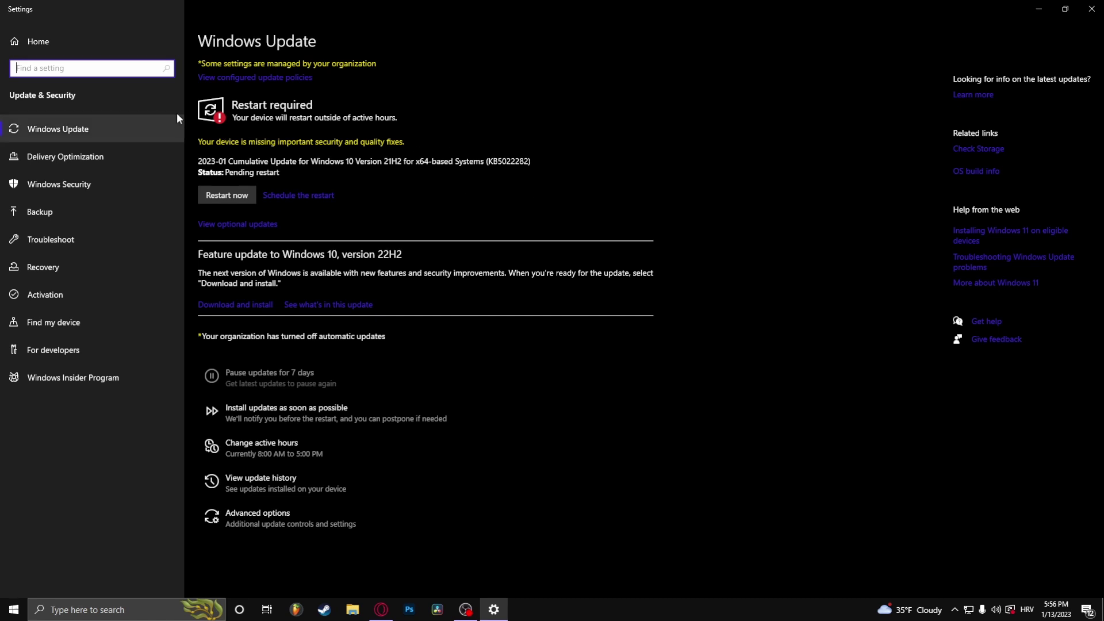
Close the Windows Update Settings window to return to the desktop.
click(1091, 9)
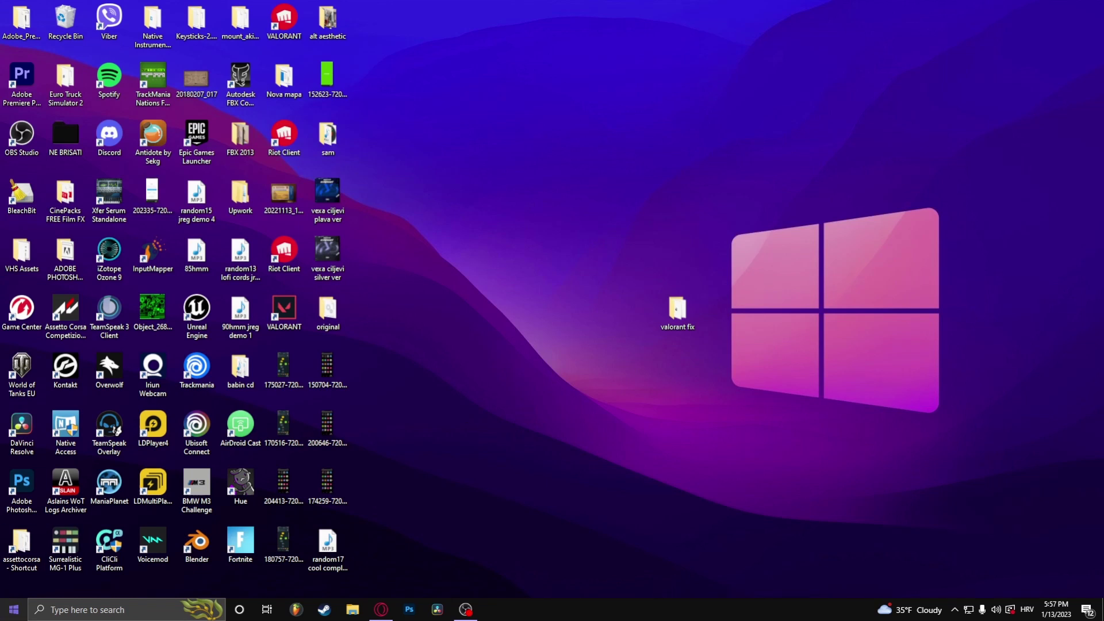
Bring up the Start menu power options to restart and install the pending update.
click(13, 609)
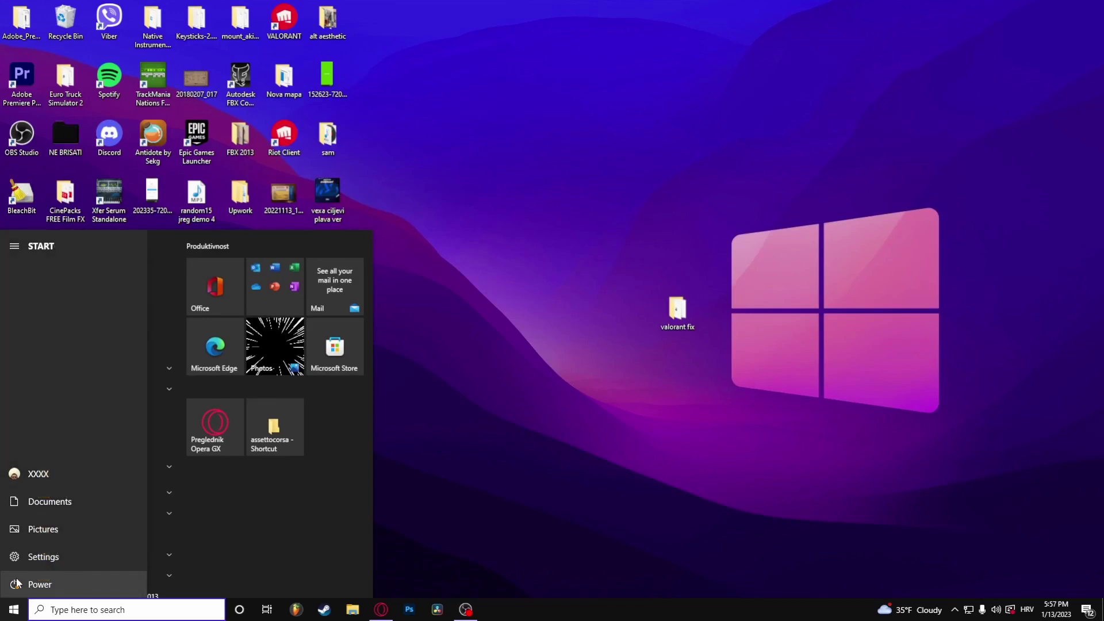
click(16, 584)
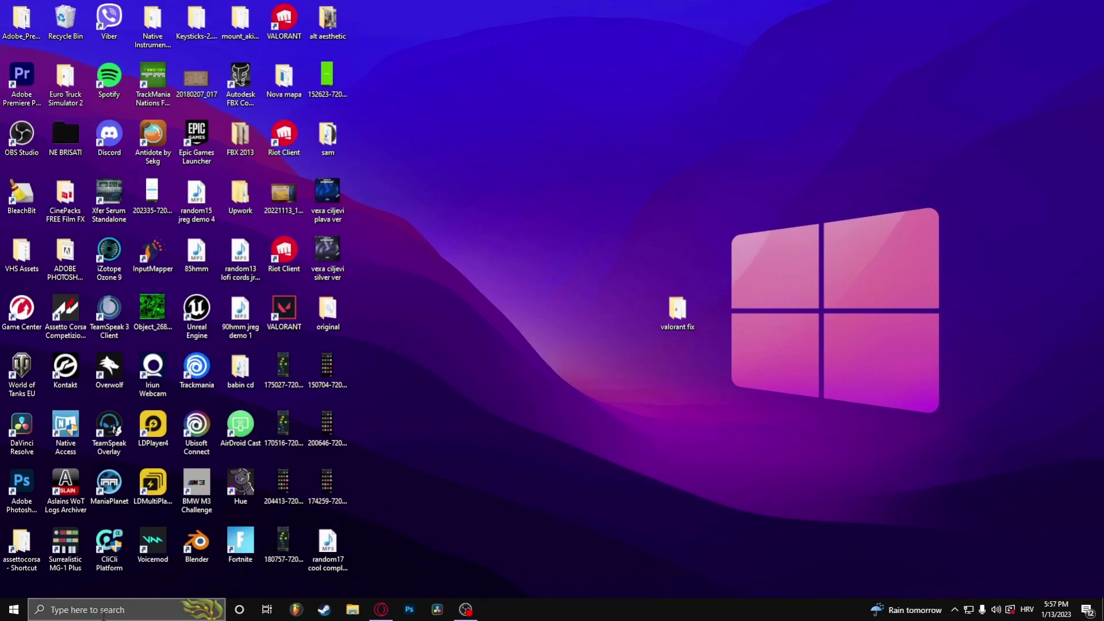
Launch Services from taskbar search and select the stopped, Manual vgc service.
click(112, 609)
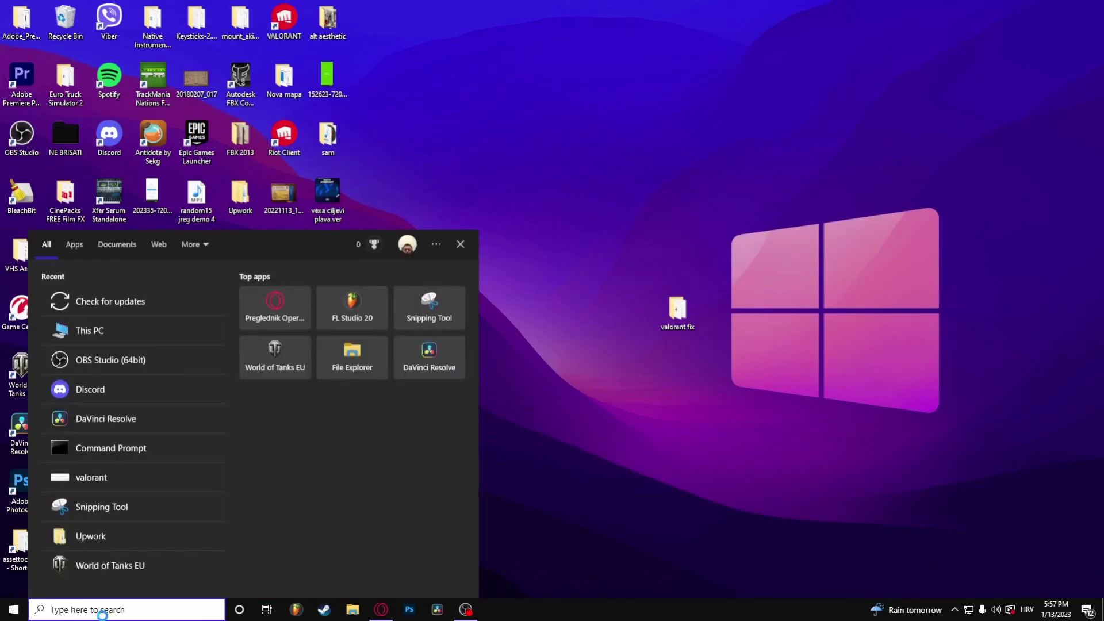
text(services)
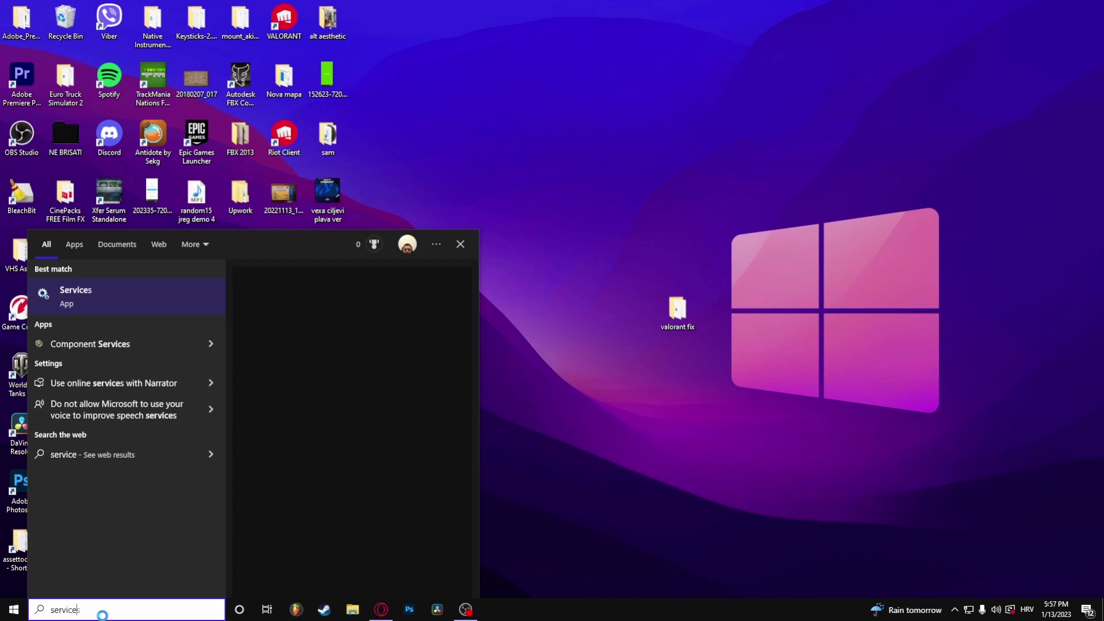
click(175, 290)
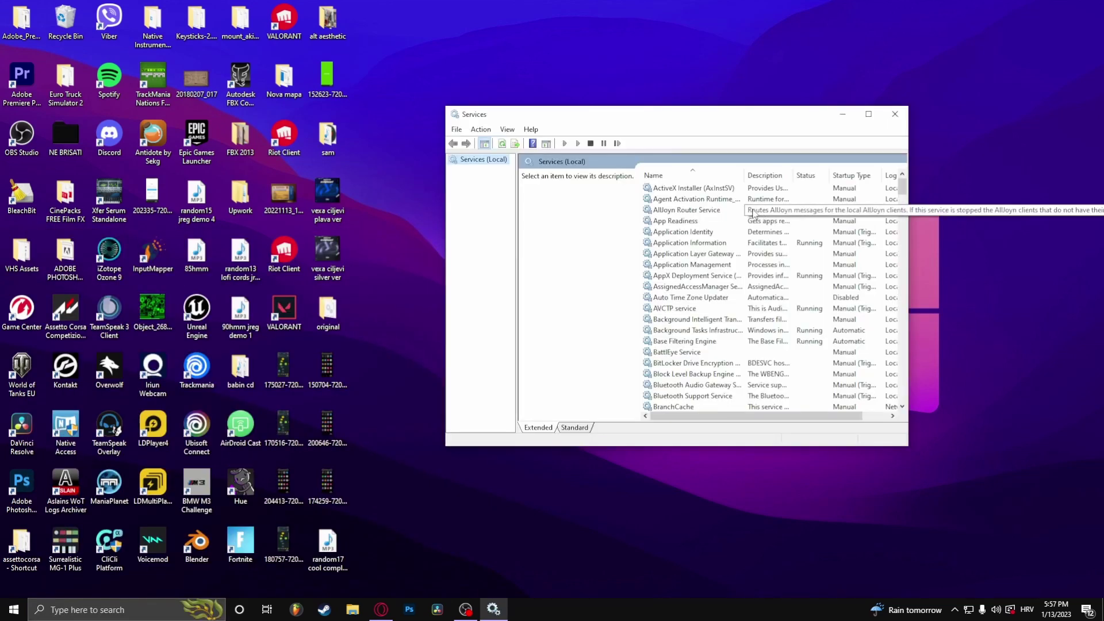
drag(902, 187, 901, 354)
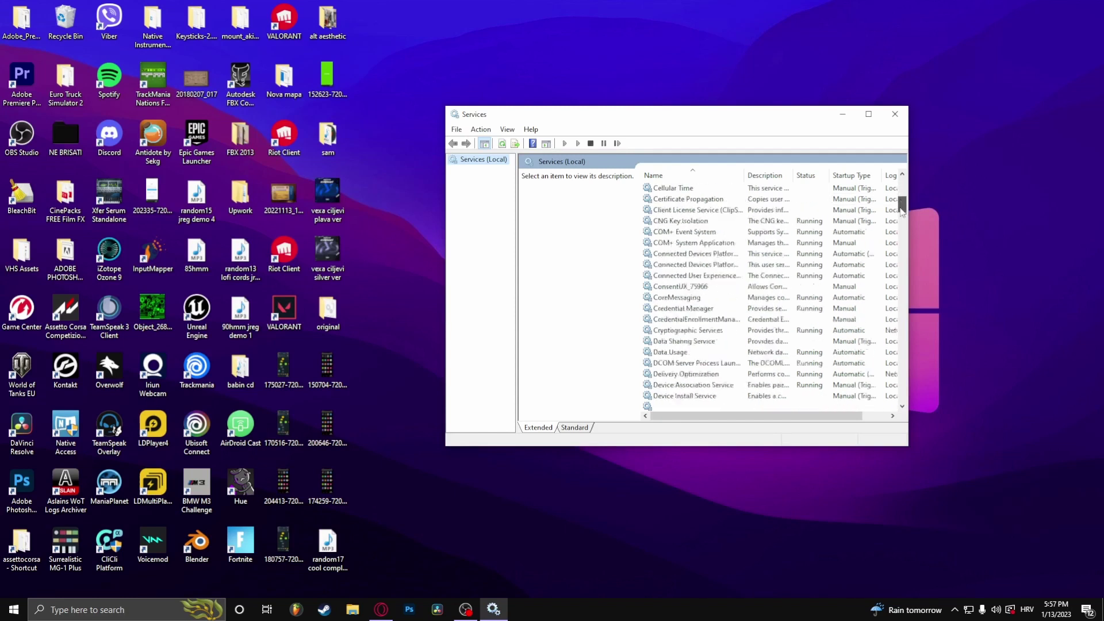
click(710, 326)
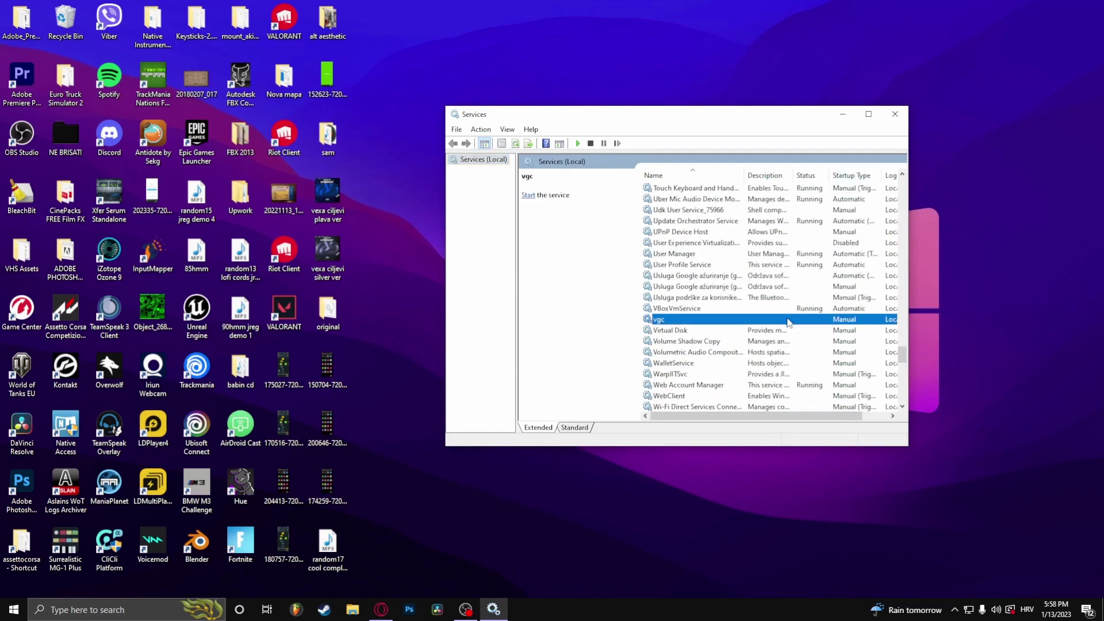
In vgc's Properties, set Startup type to Automatic, apply it, and start the service.
right_click(787, 321)
click(824, 427)
click(701, 271)
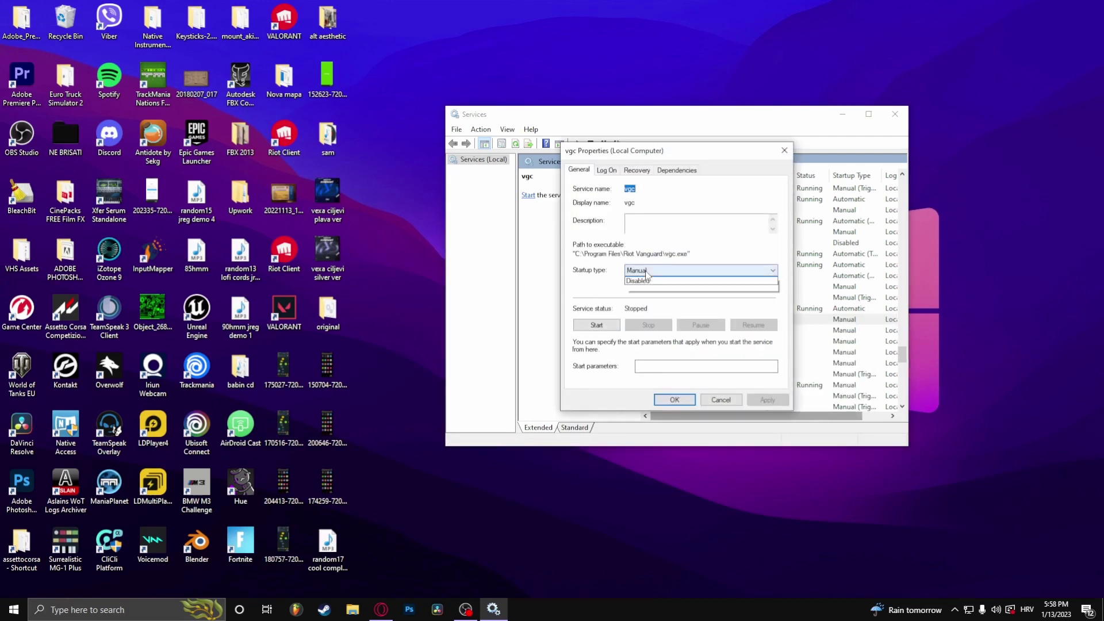
click(654, 288)
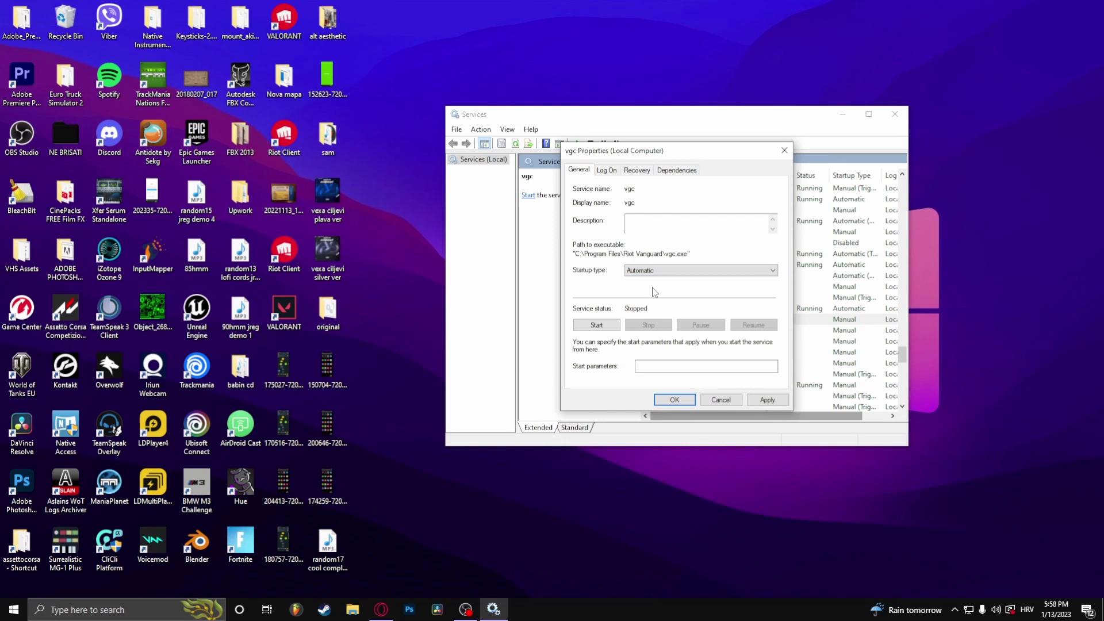
click(766, 400)
click(596, 325)
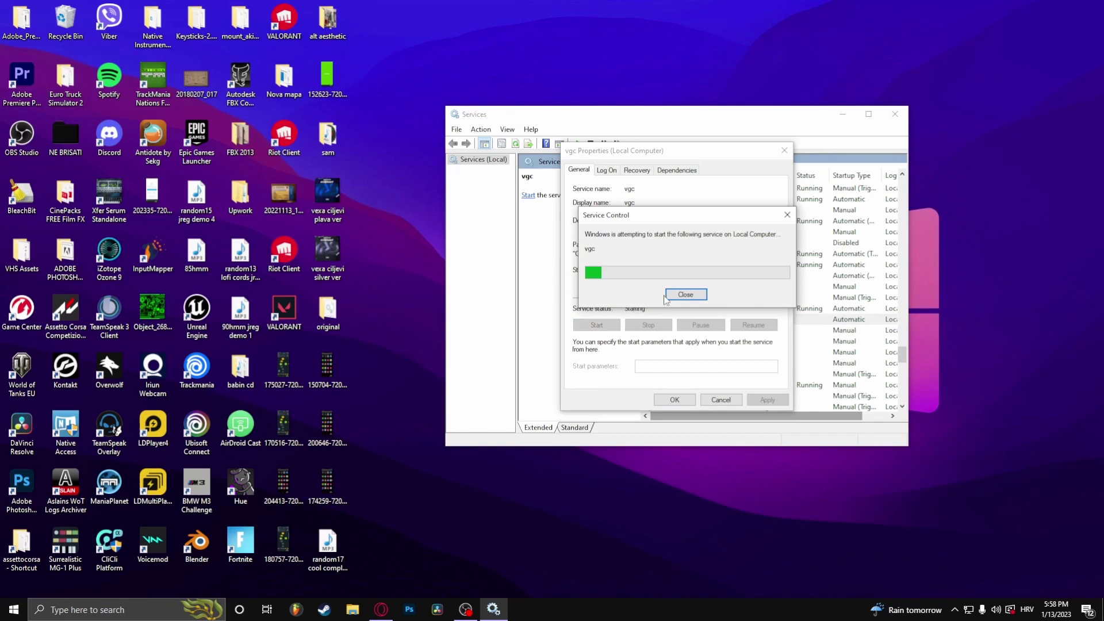